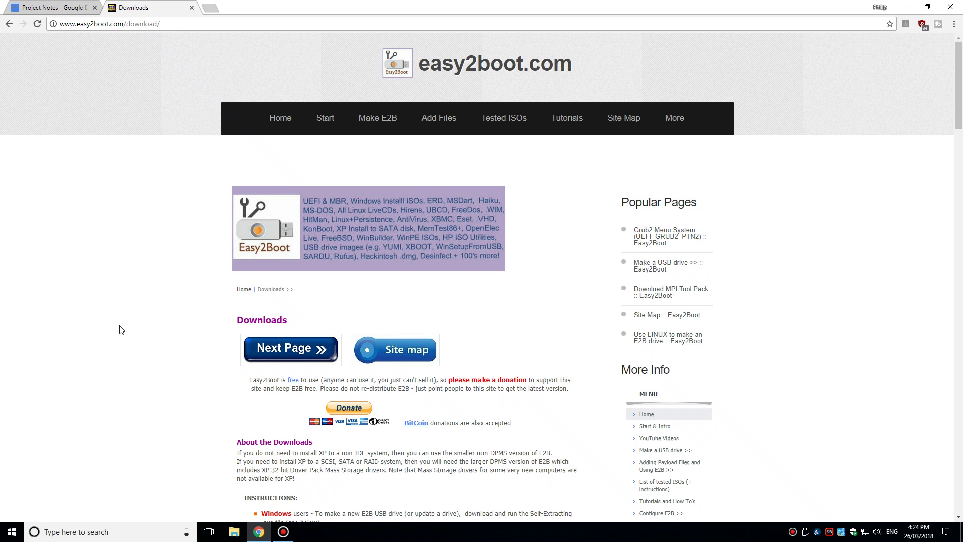
- Scroll the Chrome page down to the Easy2Boot v1.98 DPMS download links
scroll(125, 376, down, 4)
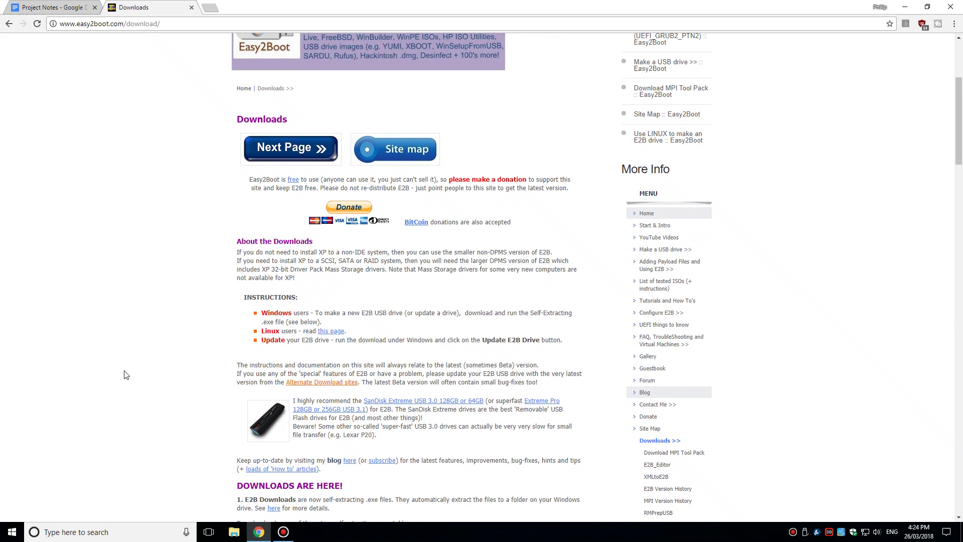
scroll(125, 375, down, 6)
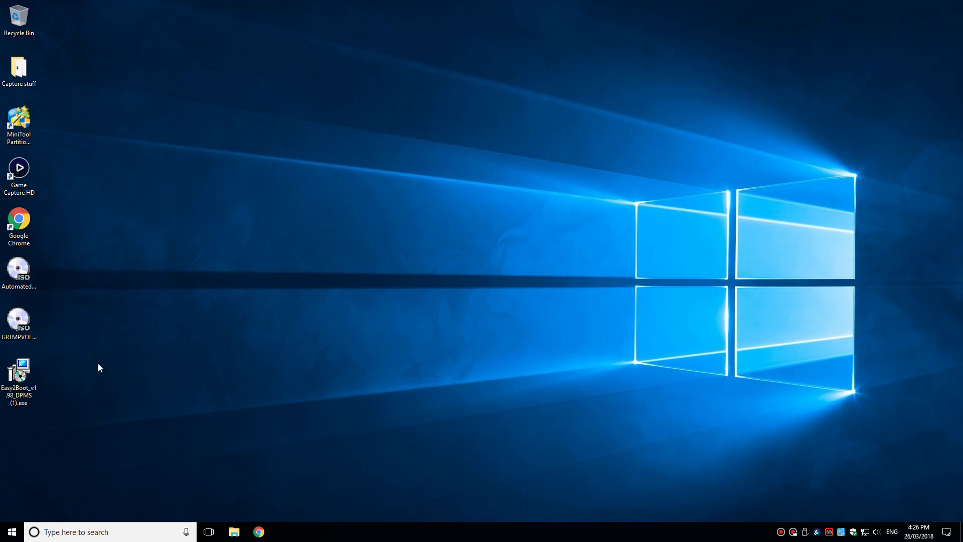
- Extract Easy2Boot to the desktop folder, then target the 32GB Lexar drive with English (USA kbd)
click(30, 375)
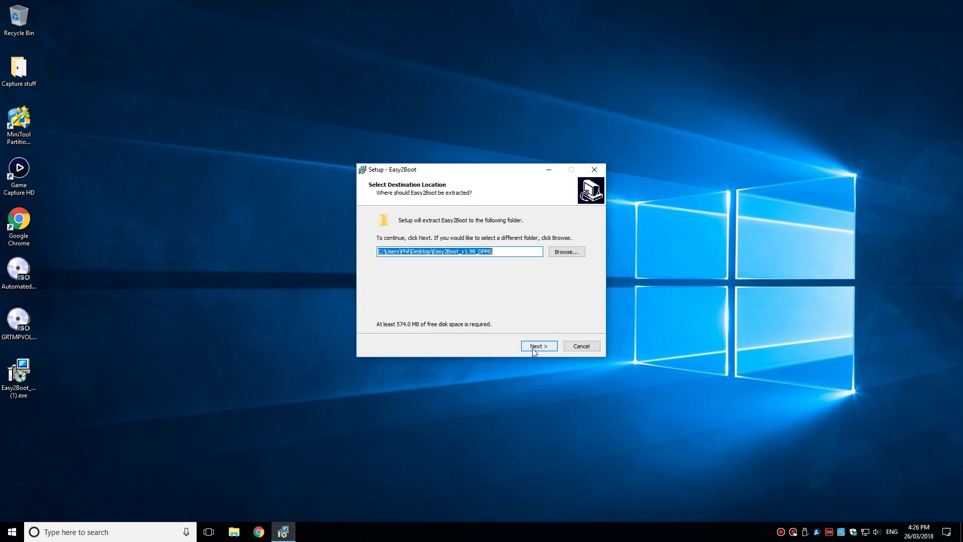
click(533, 348)
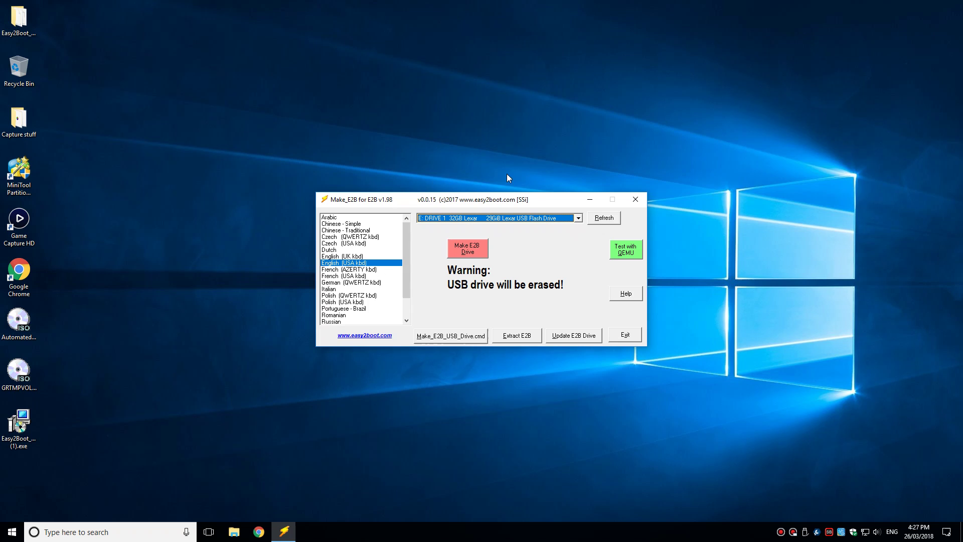
click(502, 219)
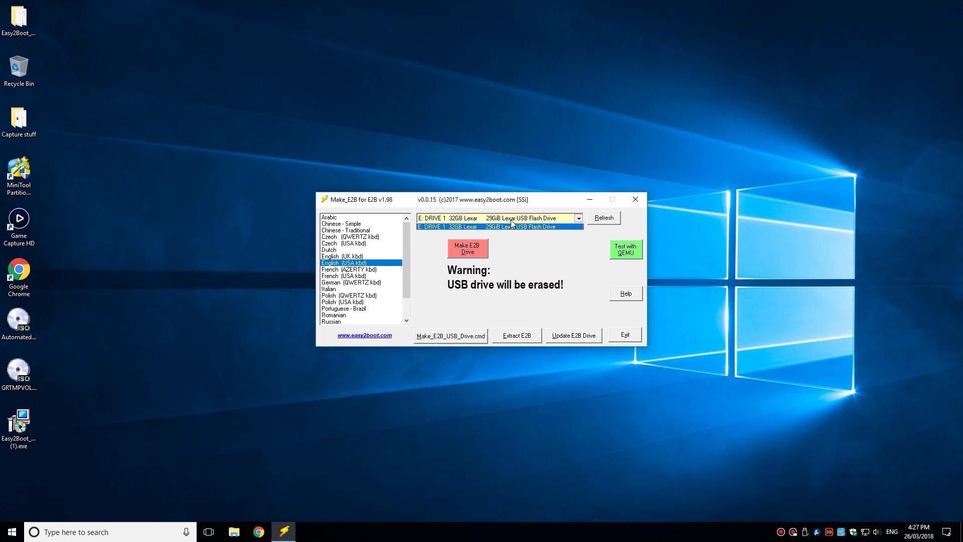
click(484, 229)
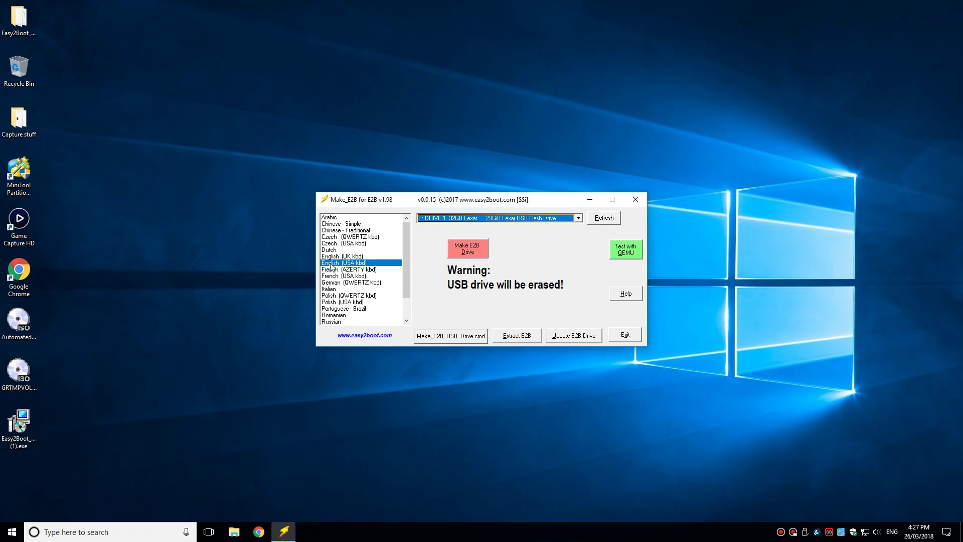
click(350, 262)
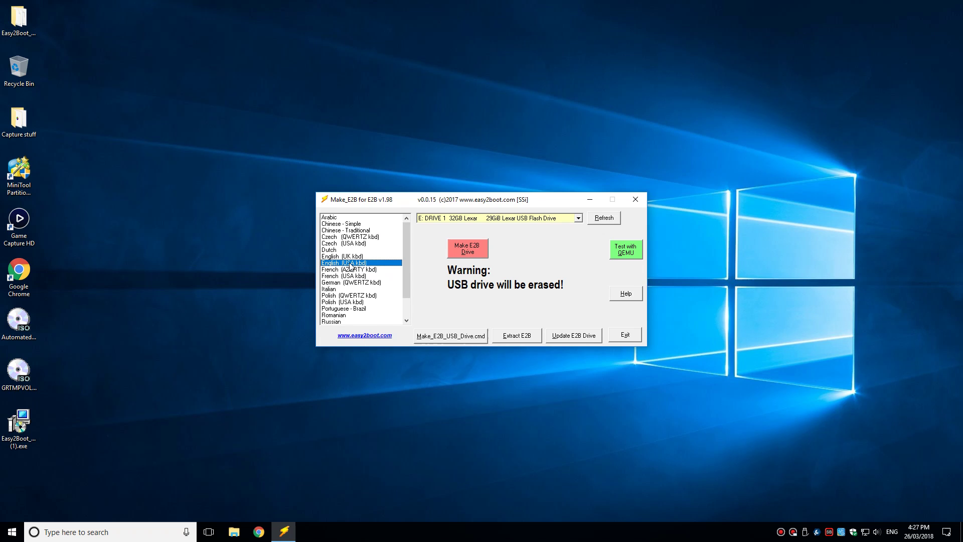
- Run Make E2B Drive on the Lexar stick, confirm the script, and close the finished console
click(475, 250)
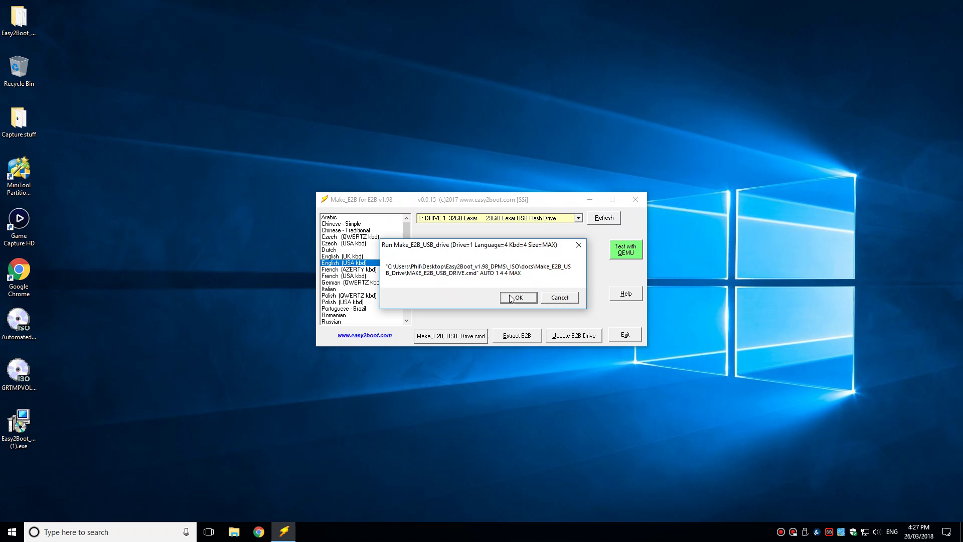
click(514, 302)
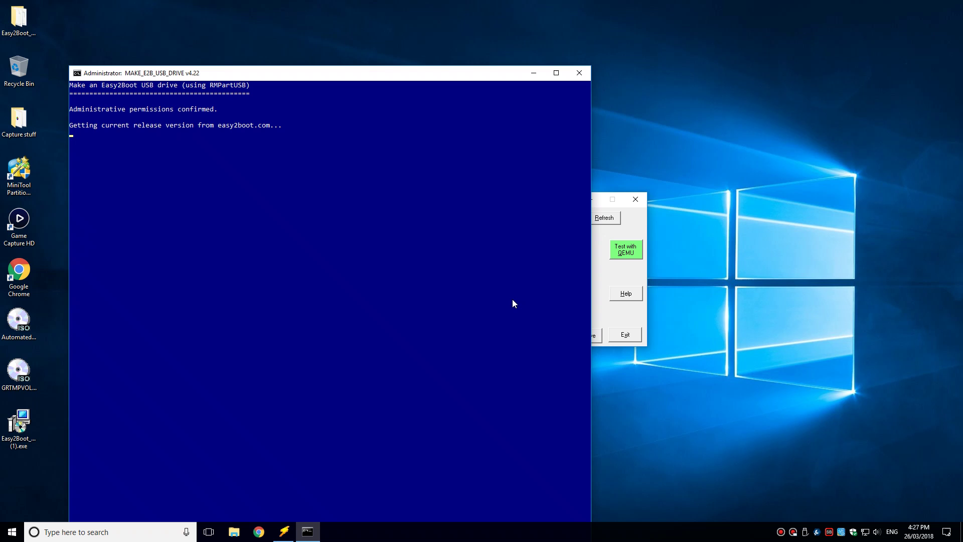
drag(429, 75, 430, 24)
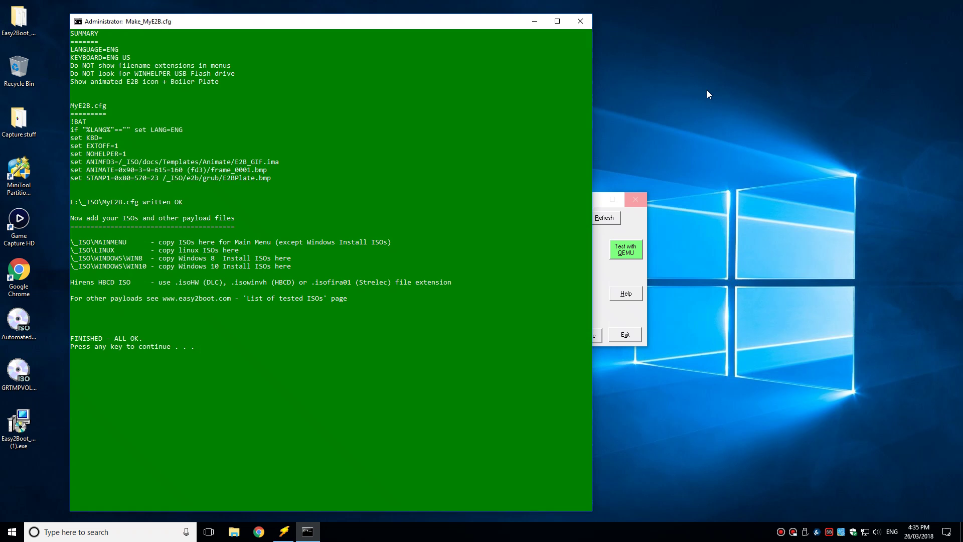
key(Return)
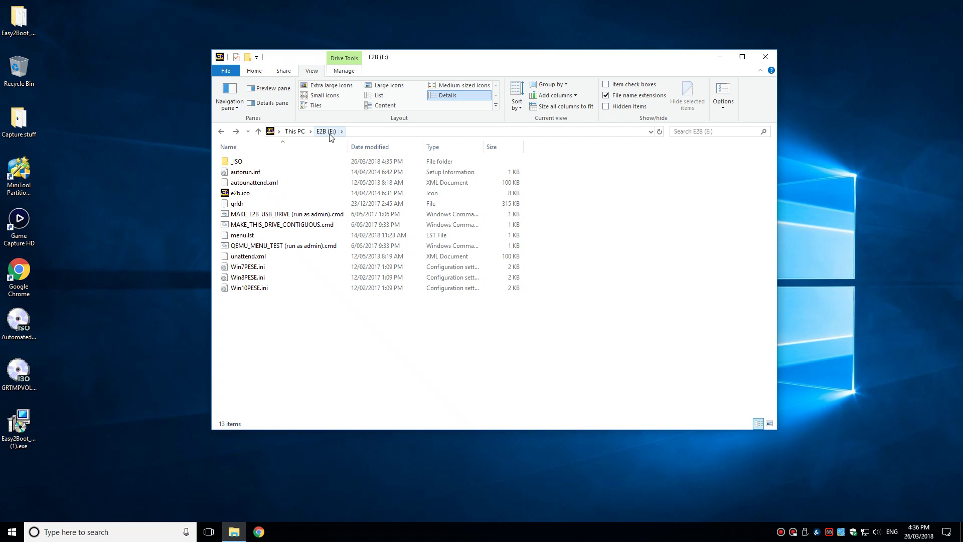
- Drag both XP ISO files from the desktop into E:\_ISO\WINDOWS\XP, then safely eject the drive
click(239, 164)
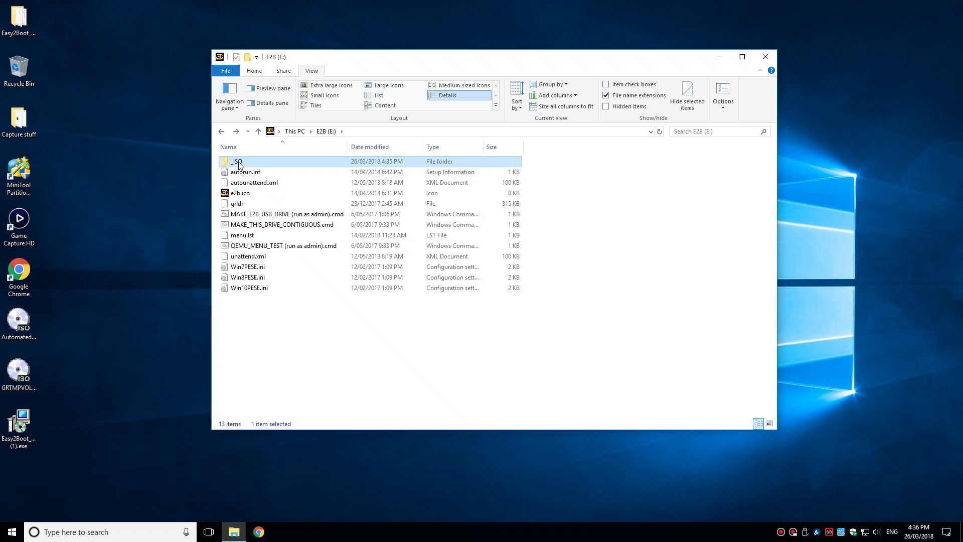
double_click(240, 164)
double_click(255, 279)
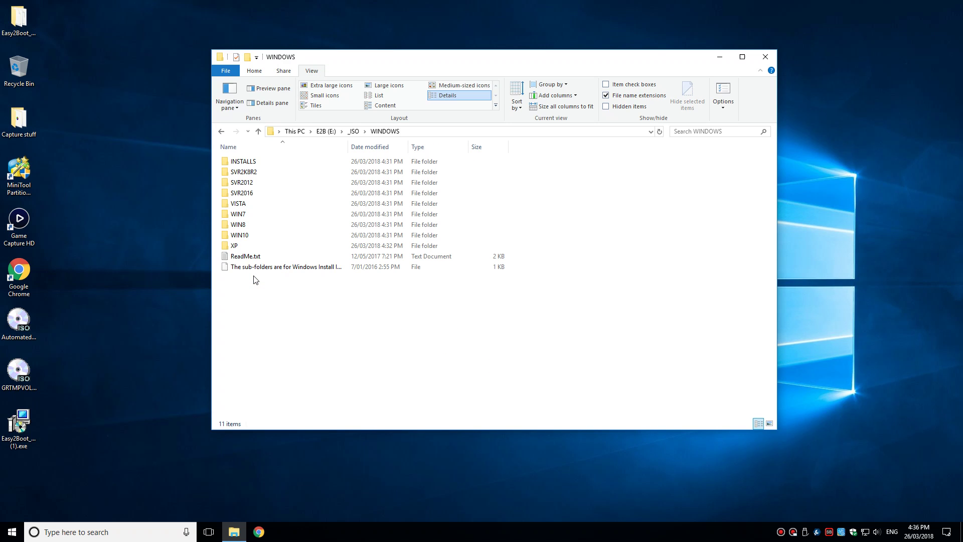
double_click(237, 245)
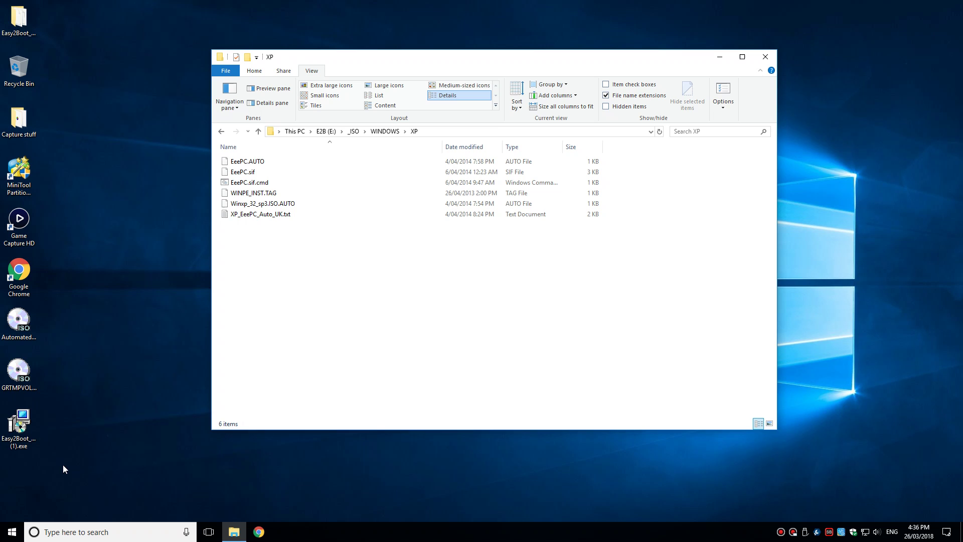
drag(76, 386, 316, 356)
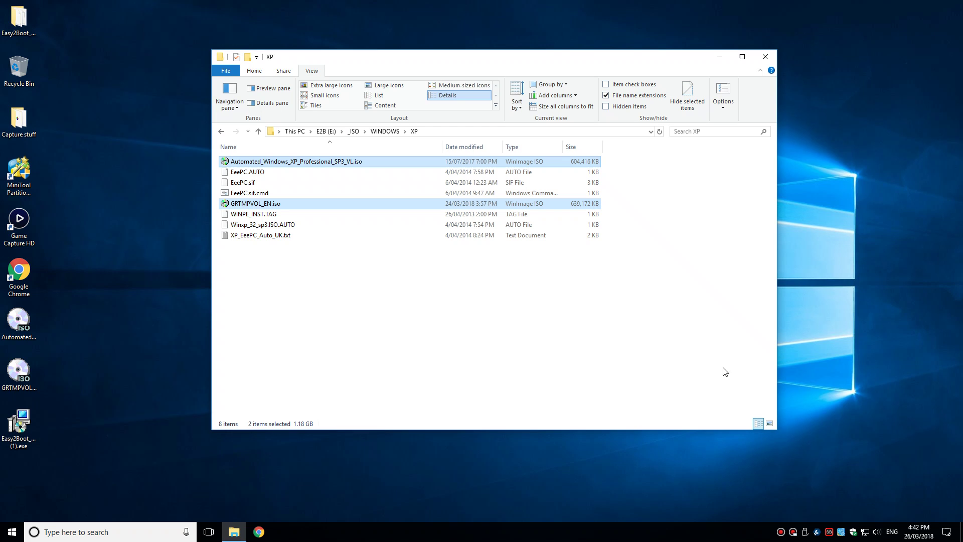
click(808, 526)
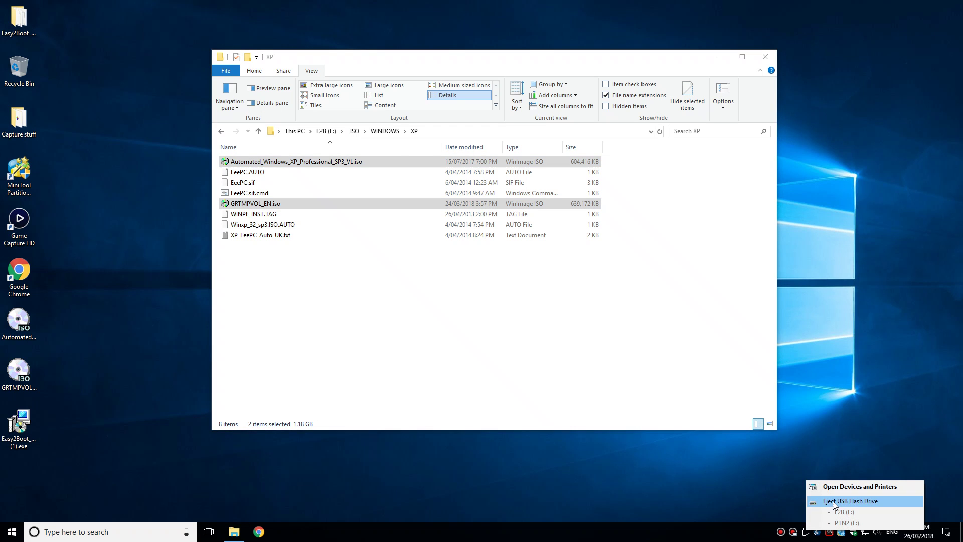
click(833, 502)
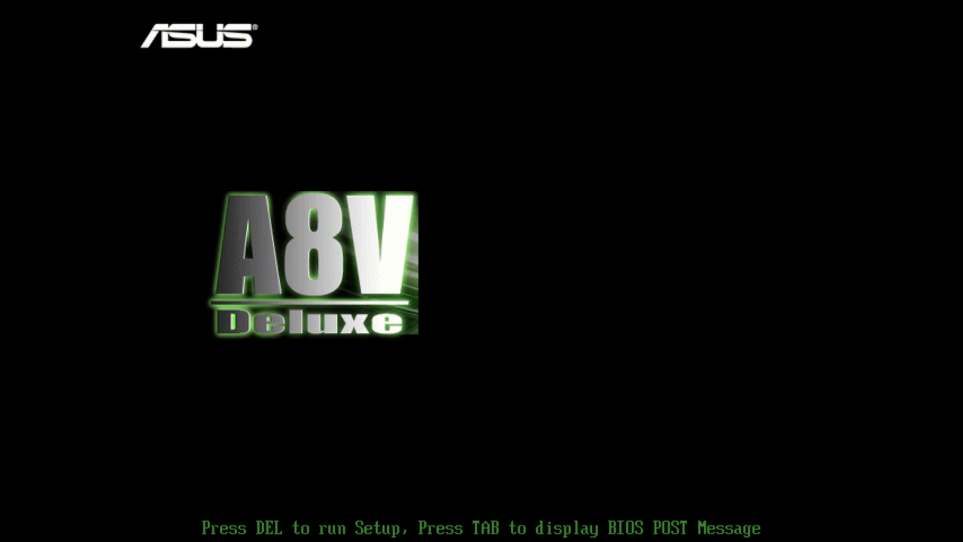
- Use the AMI BIOS F8 boot menu to boot from the Lexar USB Flash Drive
key(Tab)
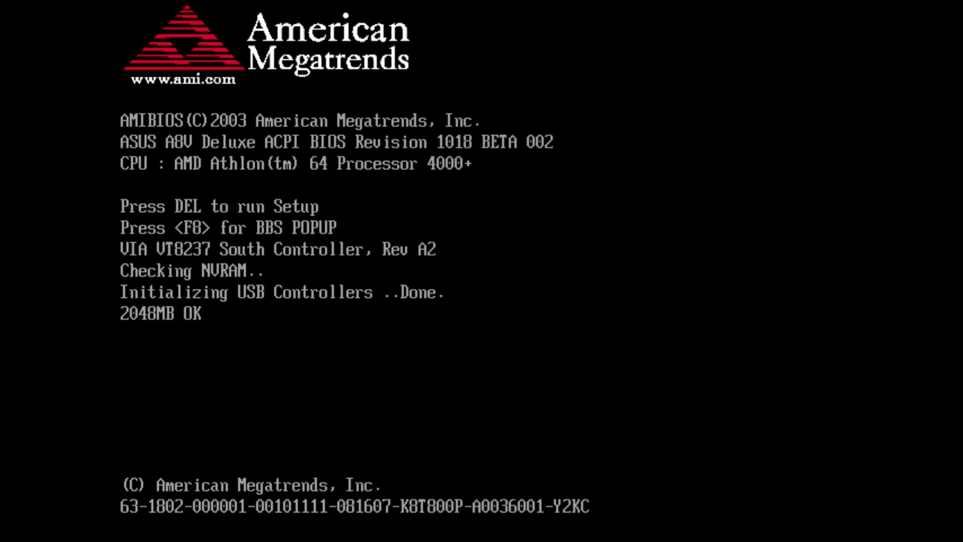
key(F8)
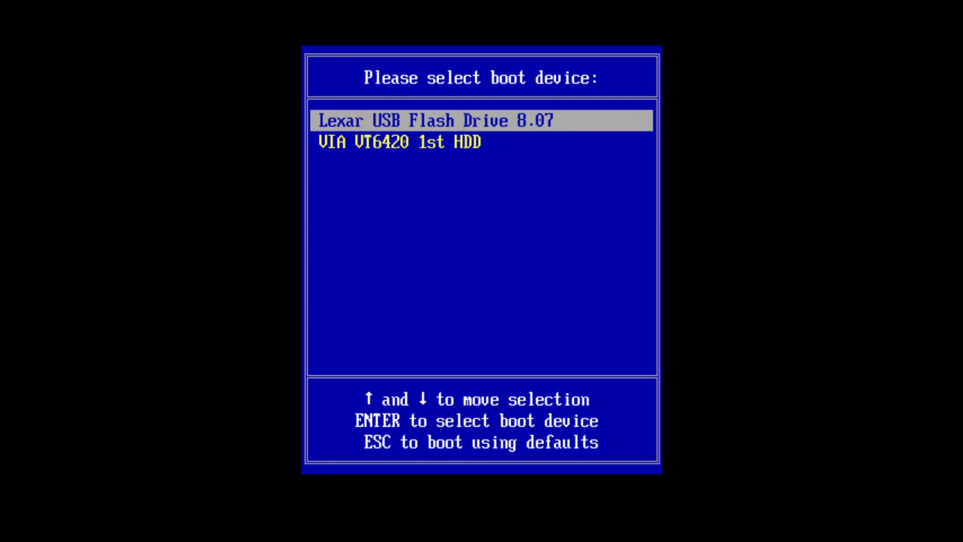
key(Down)
key(Up)
key(Return)
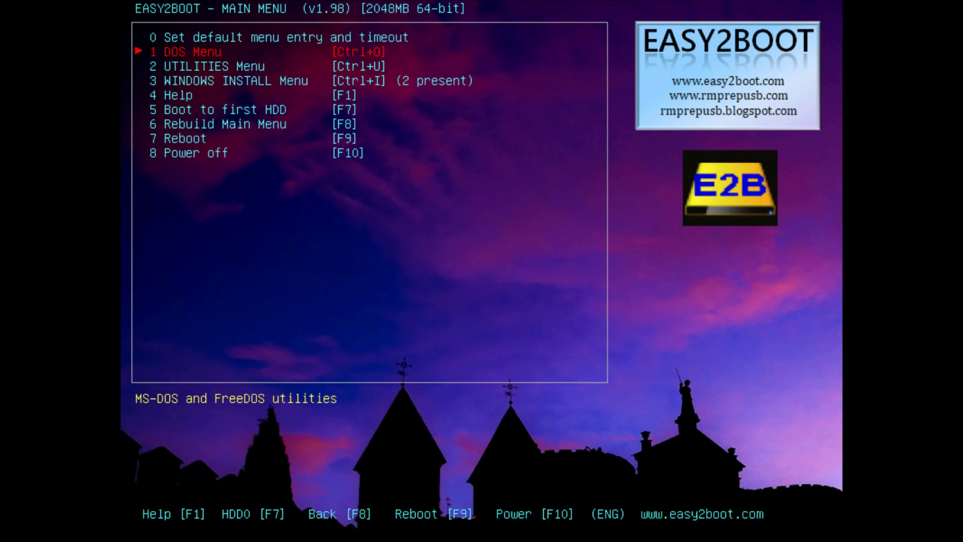
- Open the WINDOWS INSTALL menu and run 0 Install XP - Step 1
key(Down)
key(Down)
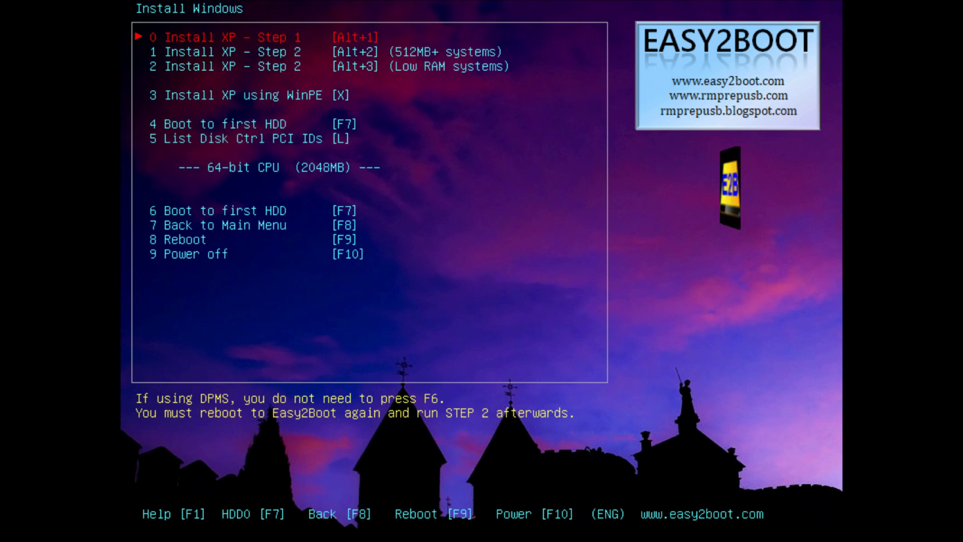
key(Down)
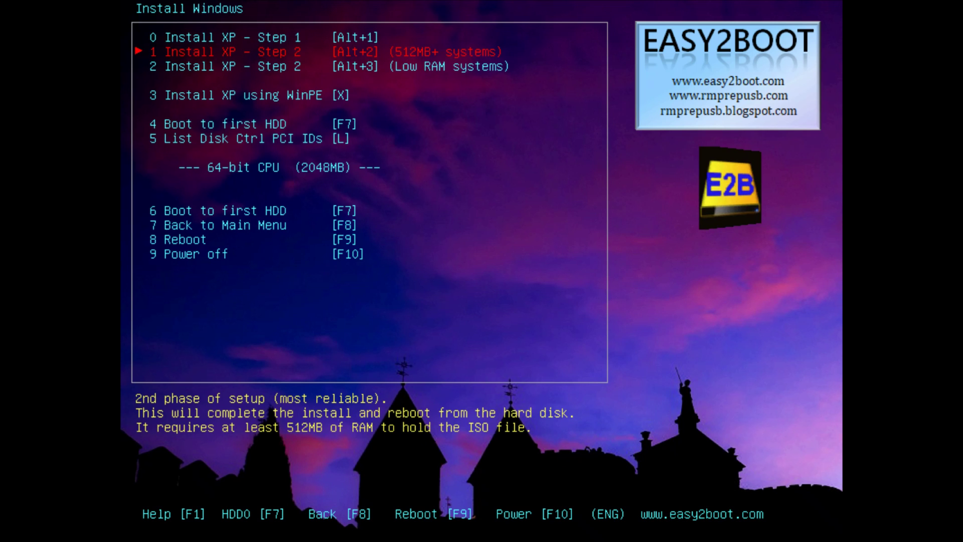
key(Up)
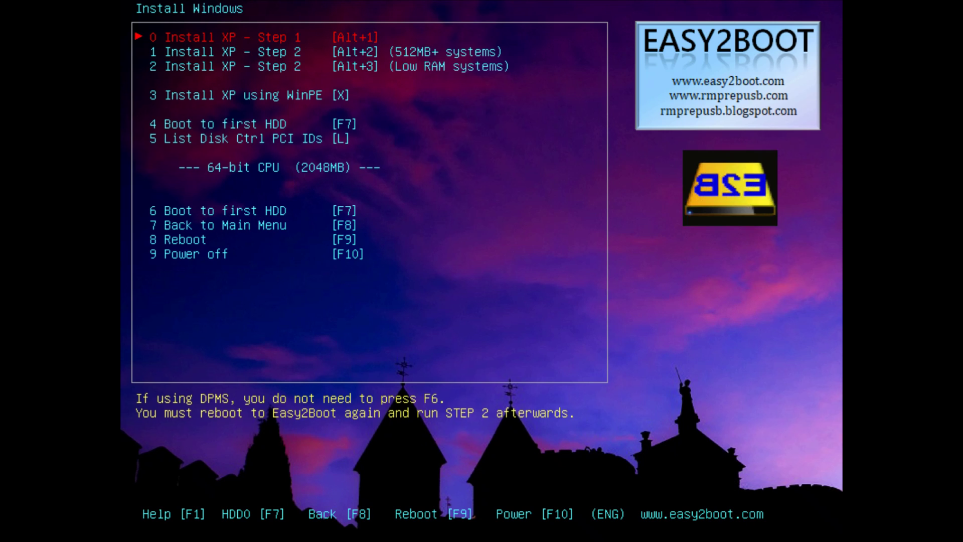
key(Return)
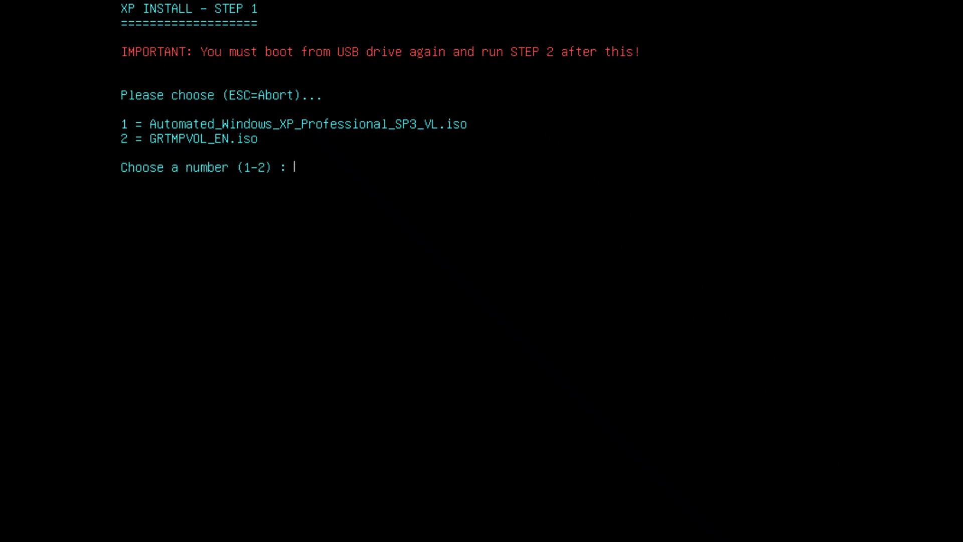
- Pick ISO 1, accept the XP type and default DPMS drivers, and load it into memory
text(1)
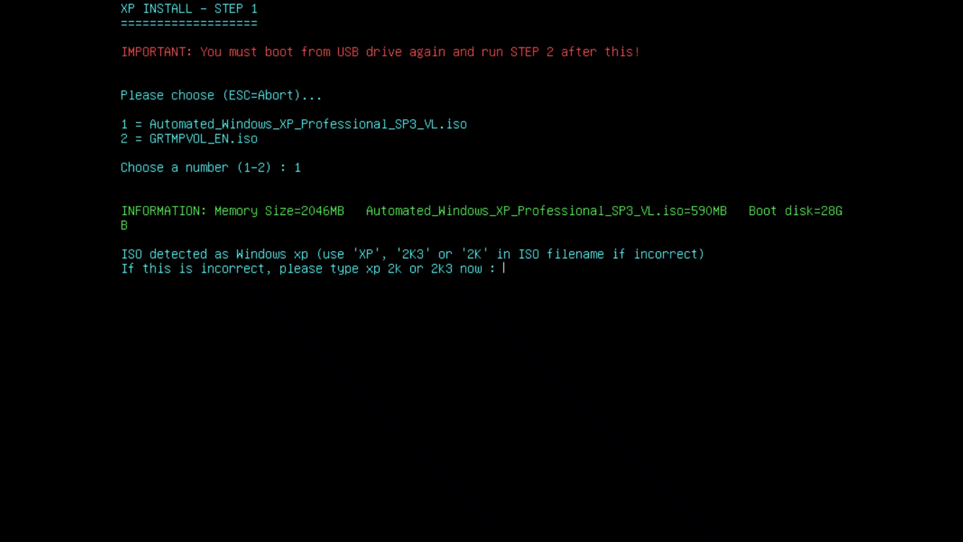
key(Return)
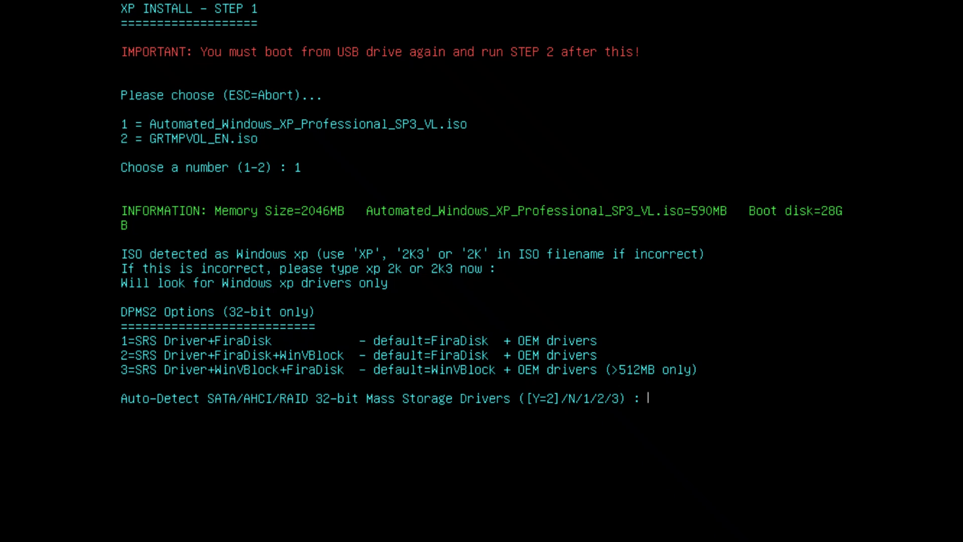
key(Return)
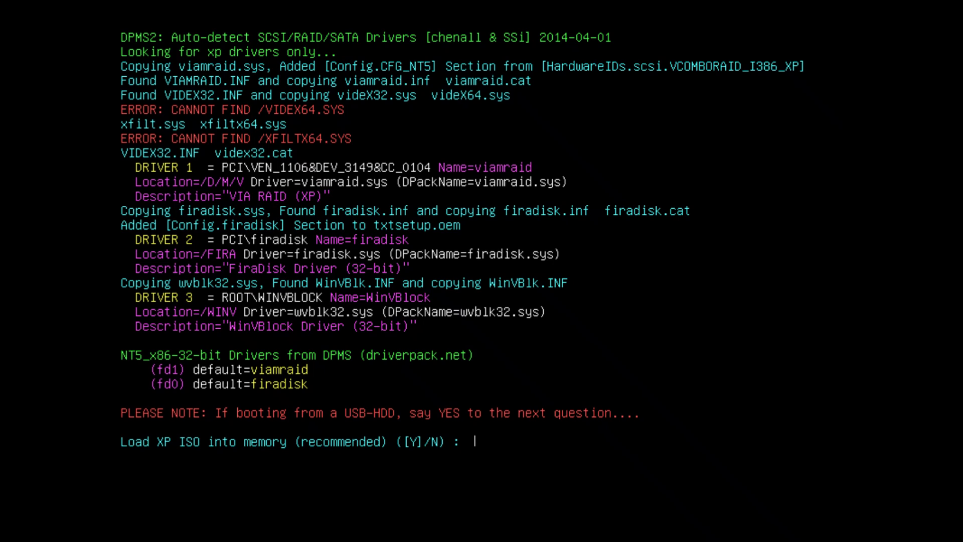
key(Return)
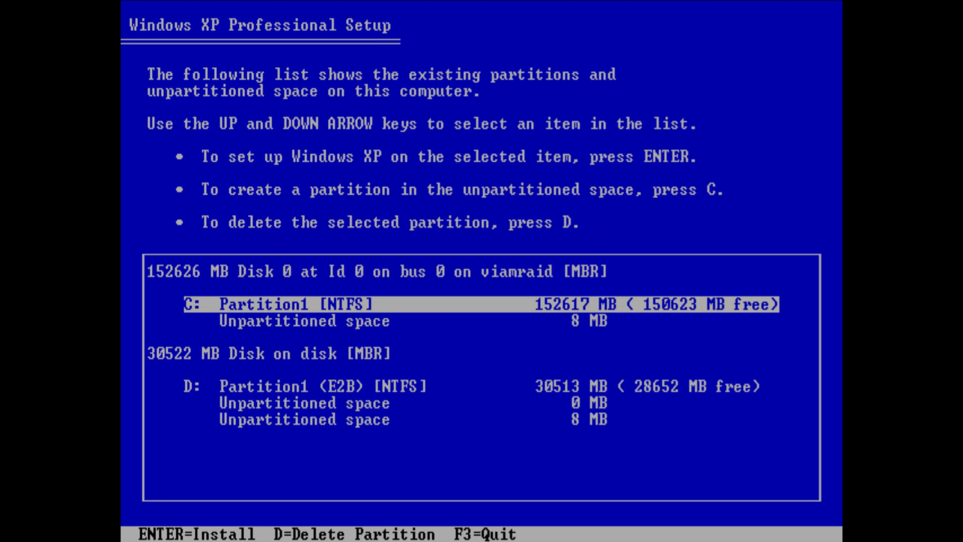
- Delete the old C: partition and install to the unpartitioned space with quick NTFS formatting
key(d)
key(Return)
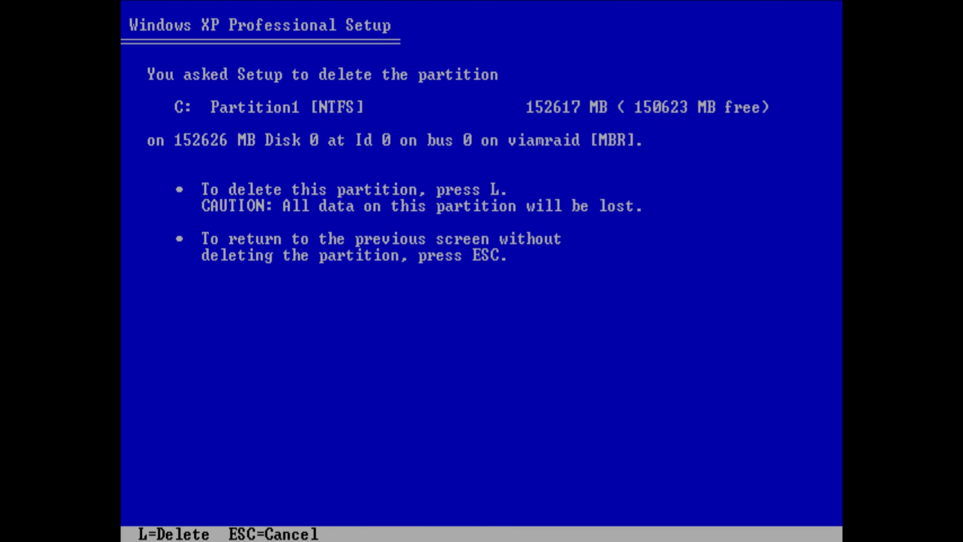
key(l)
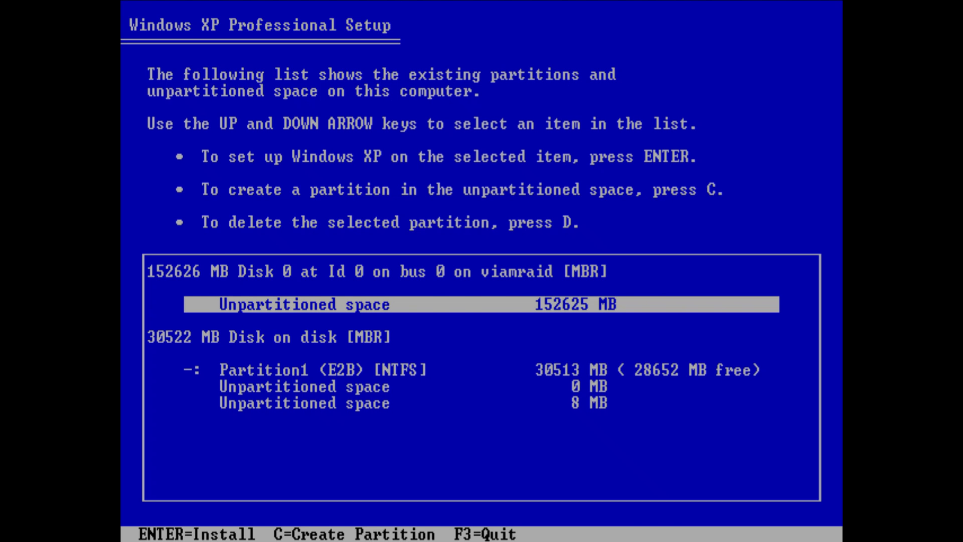
key(Return)
key(Up)
key(Return)
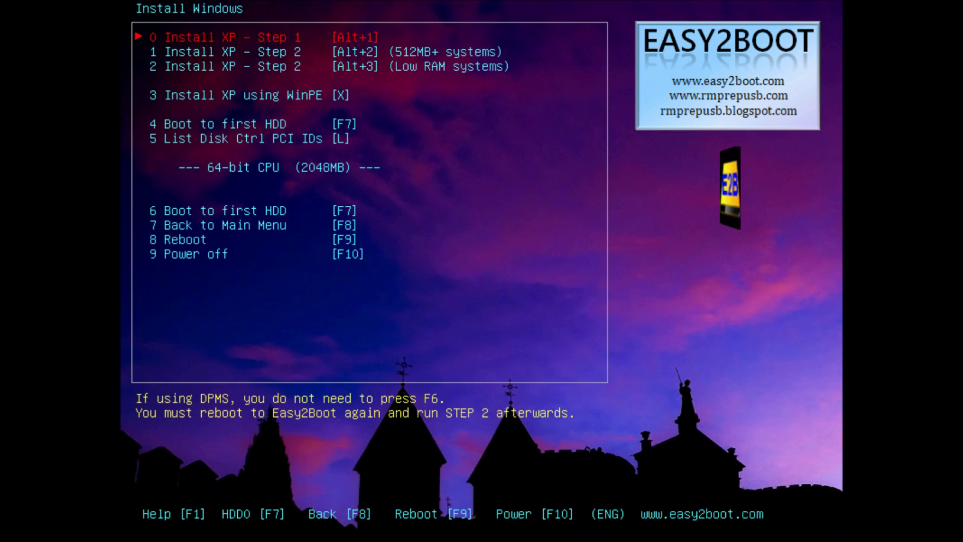
- Highlight 1 Install XP - Step 2 in the Install Windows menu
key(Down)
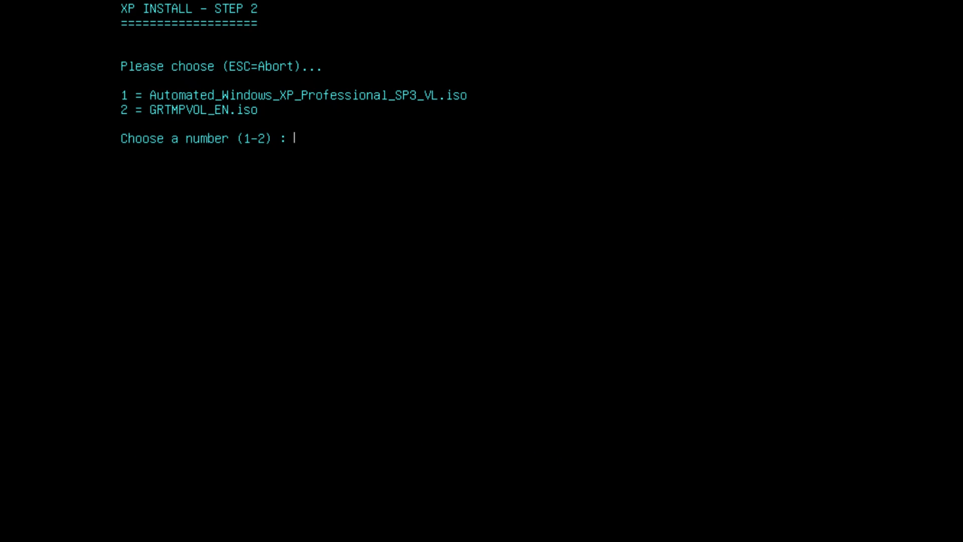
- Enter 1 to choose Automated_Windows_XP_Professional_SP3_VL.iso for step 2
text(1)
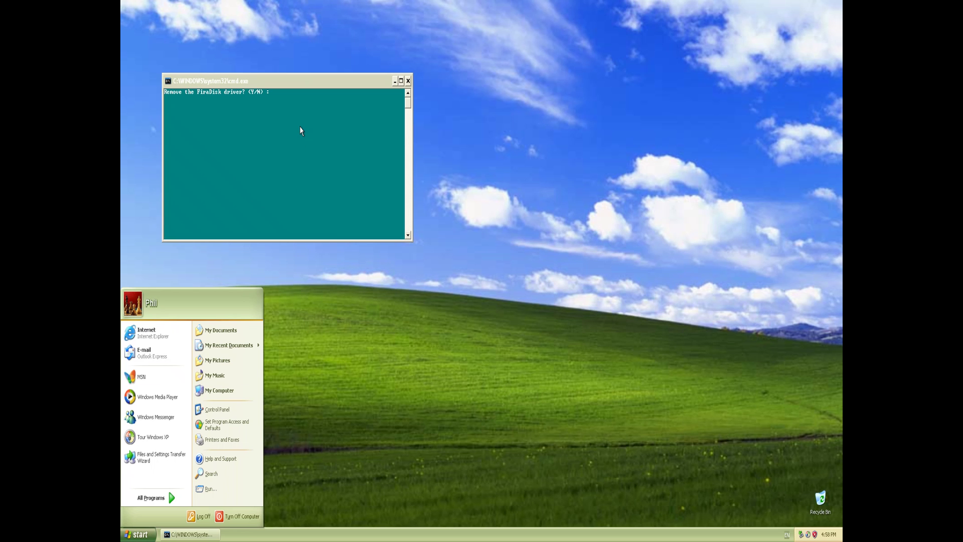
- Answer 'y' at the 'Remove the FiraDisk driver?' prompt to confirm its removal
click(302, 130)
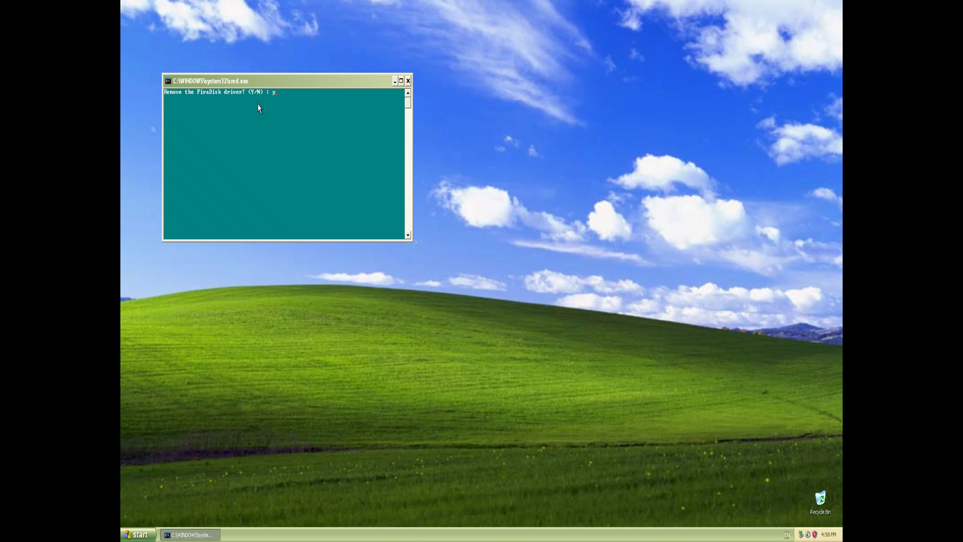
text(y)
key(Return)
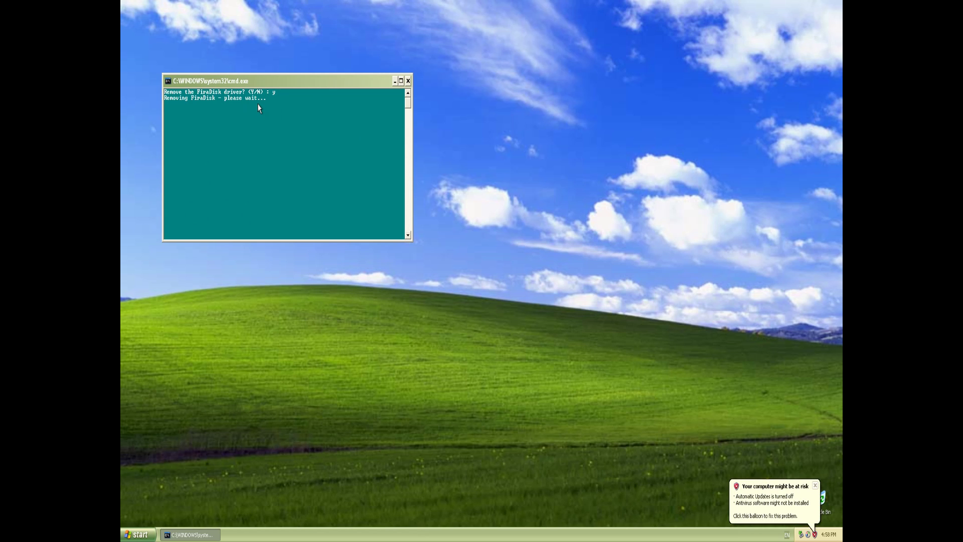